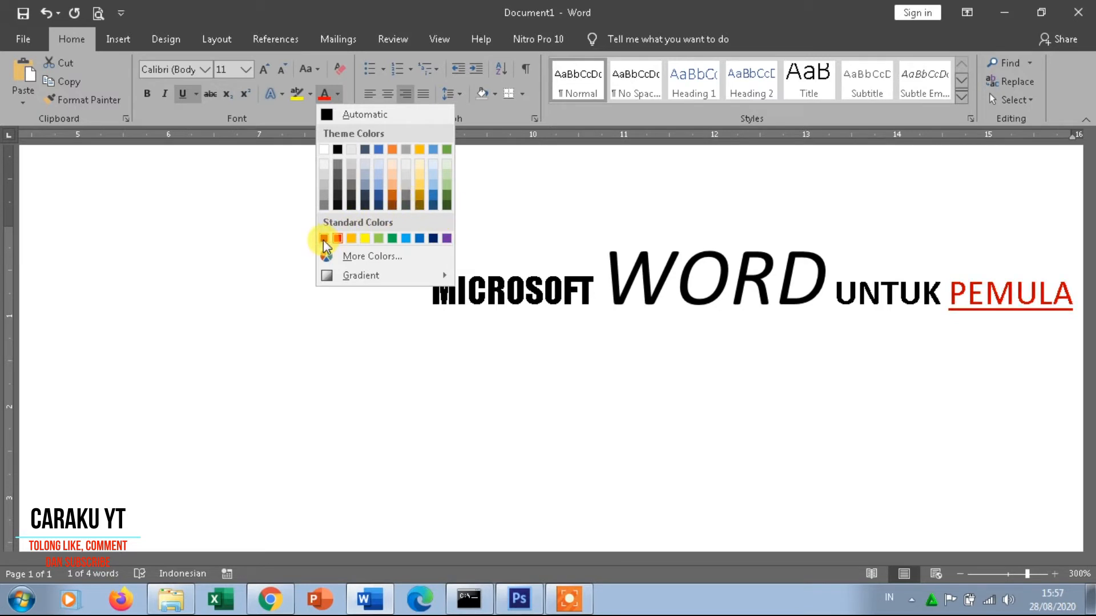
# Change the font color of the title word "PEMULA" to black.
pyautogui.click(336, 149)
pyautogui.click(684, 436)
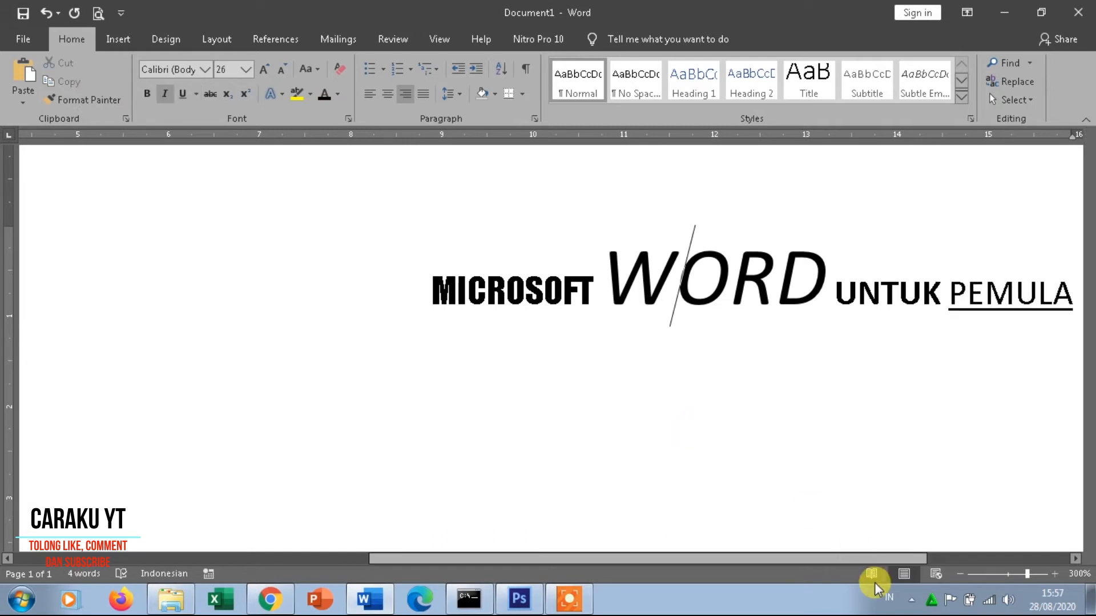
pyautogui.click(1008, 574)
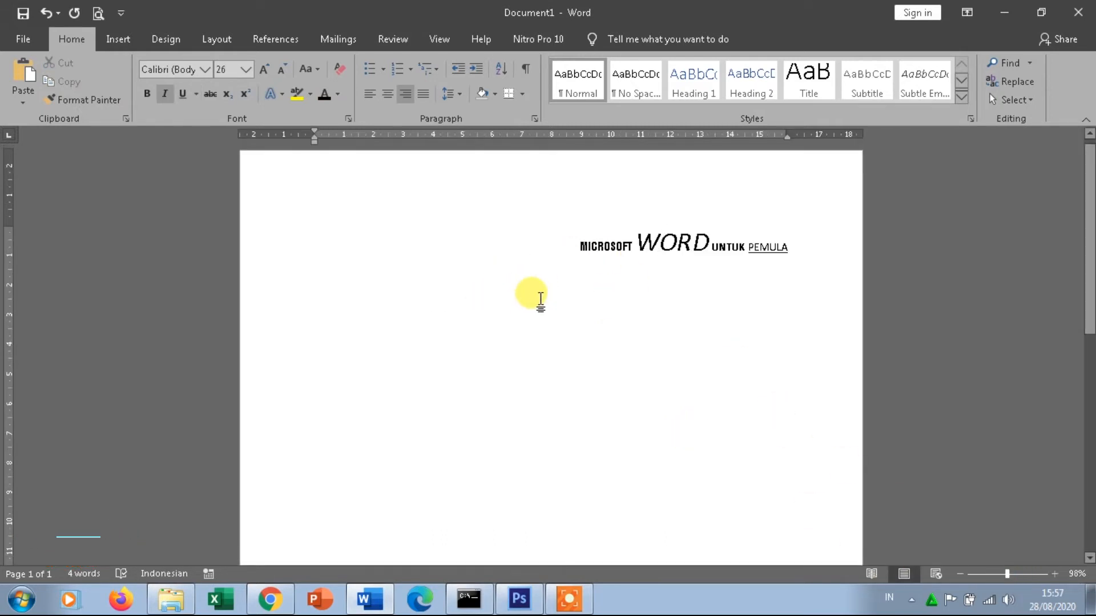
# Start a new left-aligned paragraph below the title with the word "Untuk".
pyautogui.click(822, 254)
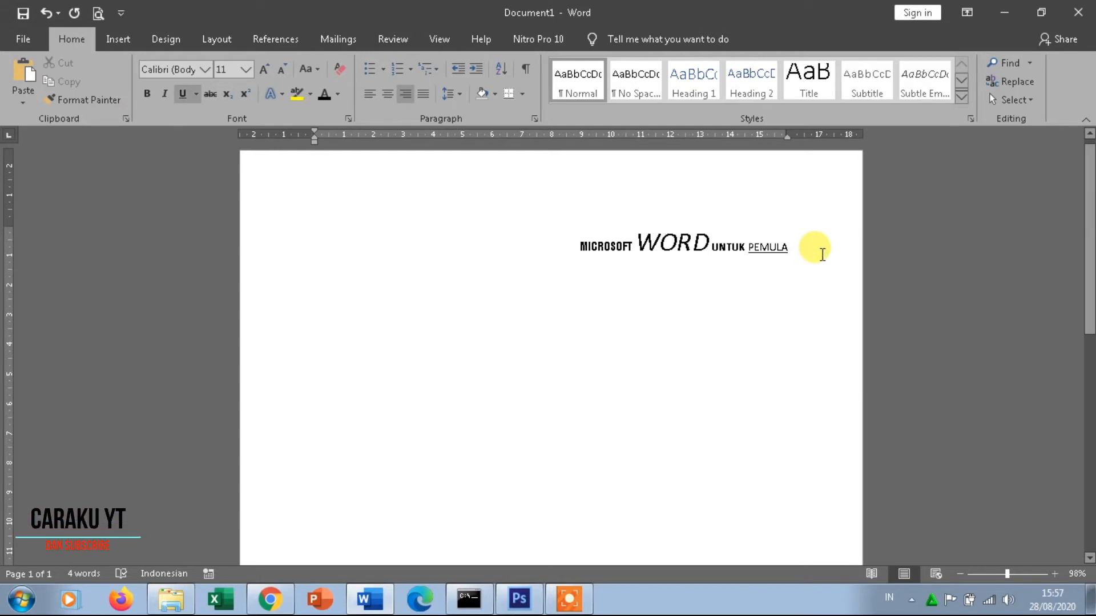
pyautogui.press('Return')
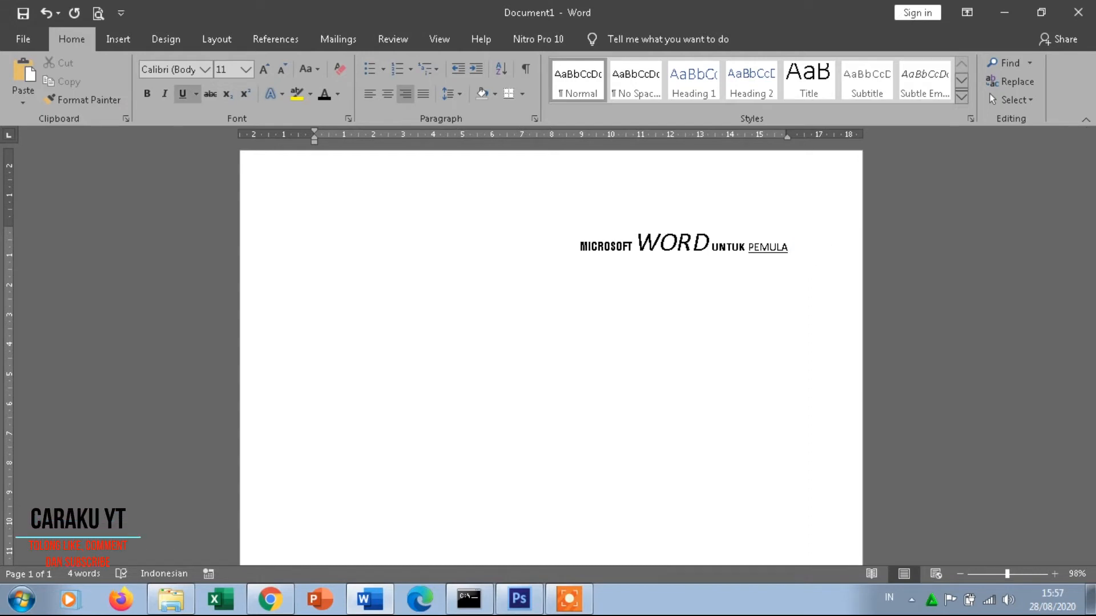
pyautogui.click(370, 93)
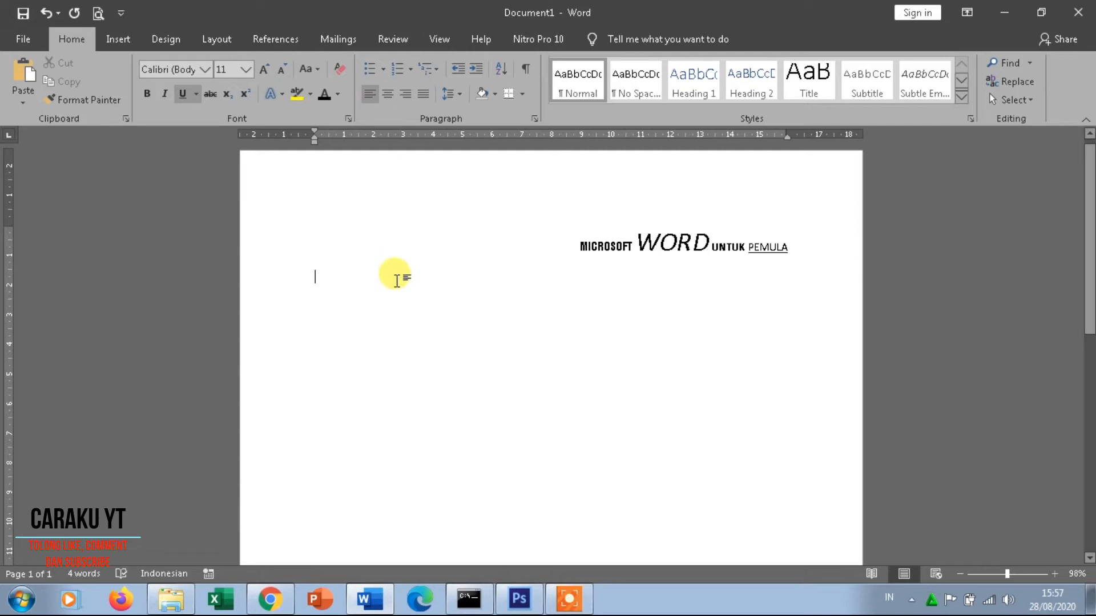
pyautogui.write('Untuk')
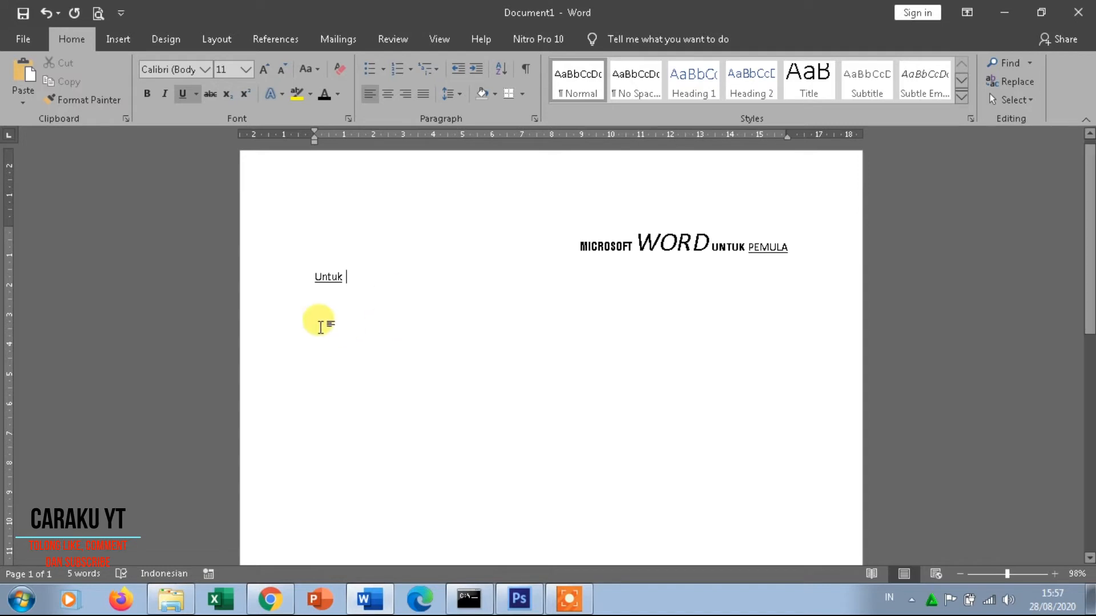
# Remove the underline from the word "Untuk" in the new paragraph.
pyautogui.tripleClick(276, 301)
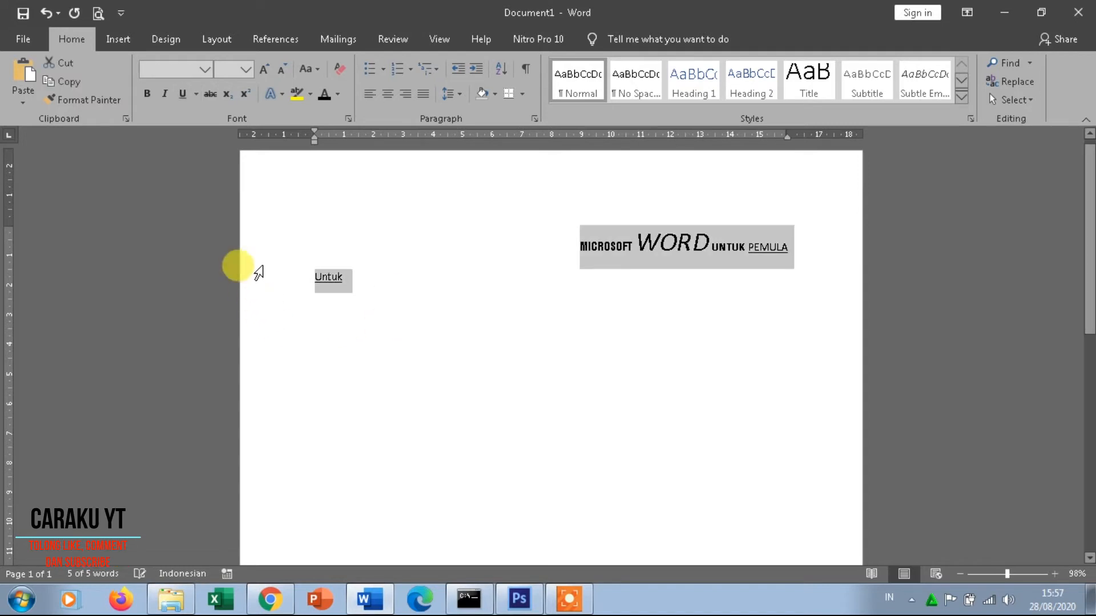
pyautogui.click(275, 283)
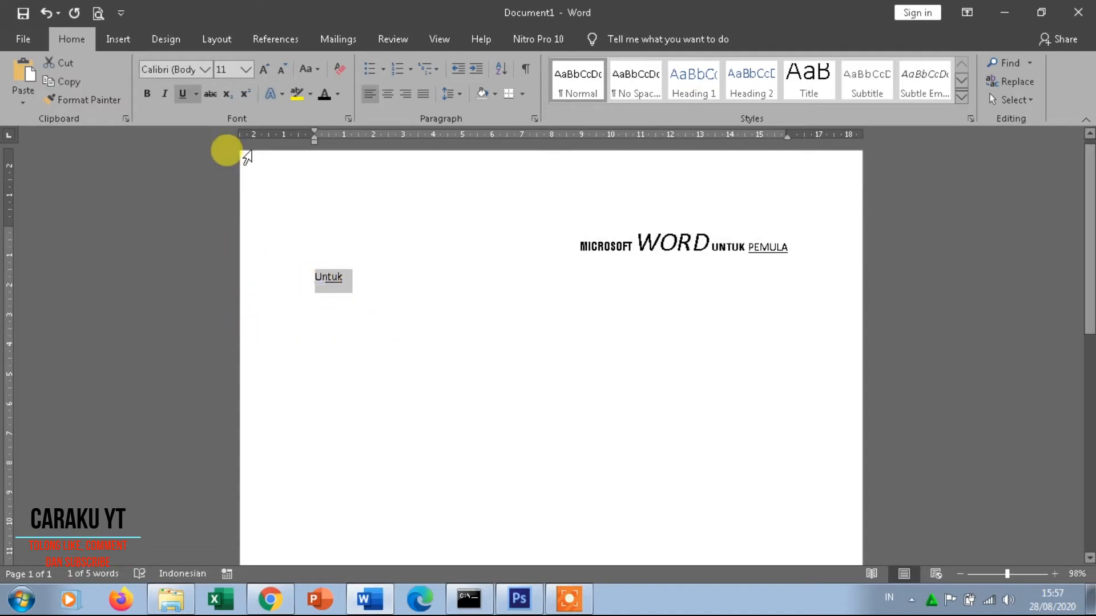
pyautogui.click(182, 94)
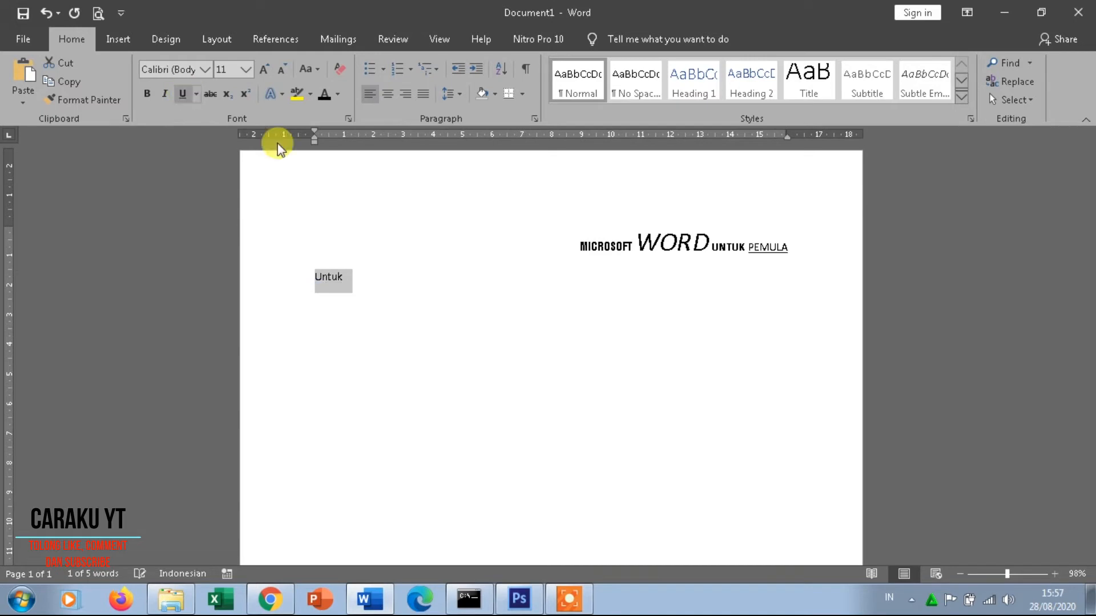
# Continue the paragraph after "Untuk" with "memulai belajar microsoft word bagi pemula, bisa dilakukan dengan cara belajar".
pyautogui.click(414, 288)
pyautogui.write('mem')
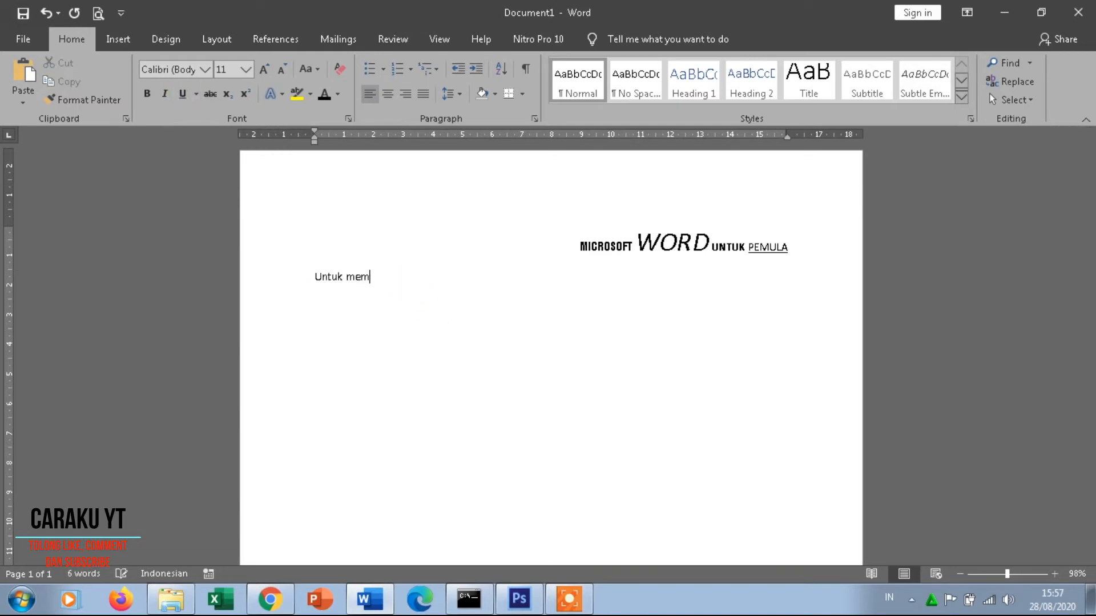
pyautogui.write('ulai p')
pyautogui.write('belajar m')
pyautogui.write('icrosoft')
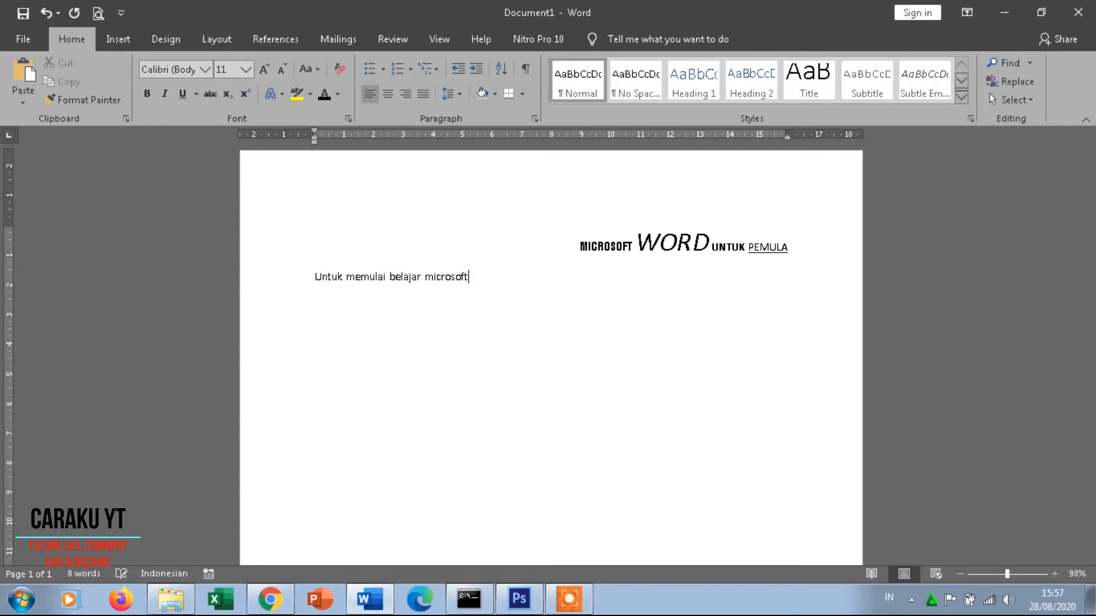
pyautogui.write(' word bagi pemu')
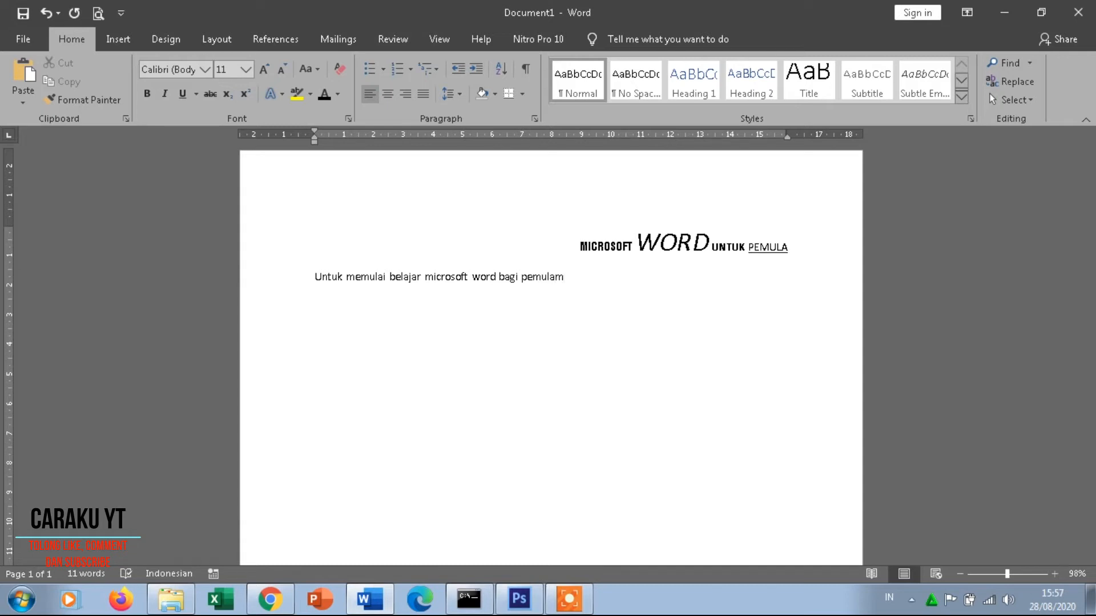
pyautogui.write('la, bisa dilakukan deng')
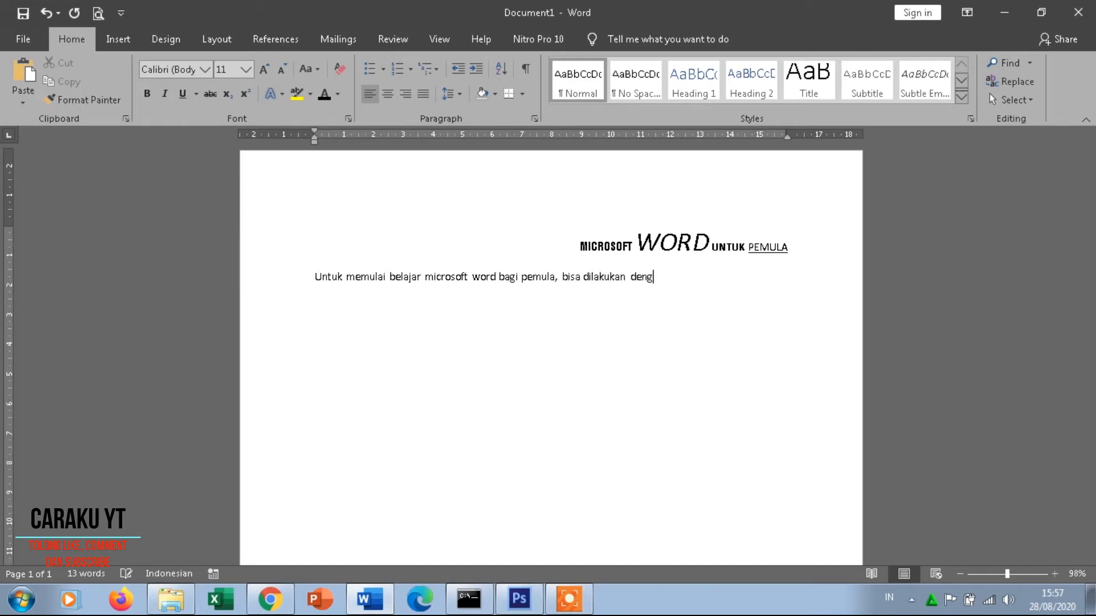
pyautogui.write('an cara belajar')
# Complete the sentence with "mengetik beberapa kalimat seperti pembuatan paragraf dasar.".
pyautogui.write(' menget')
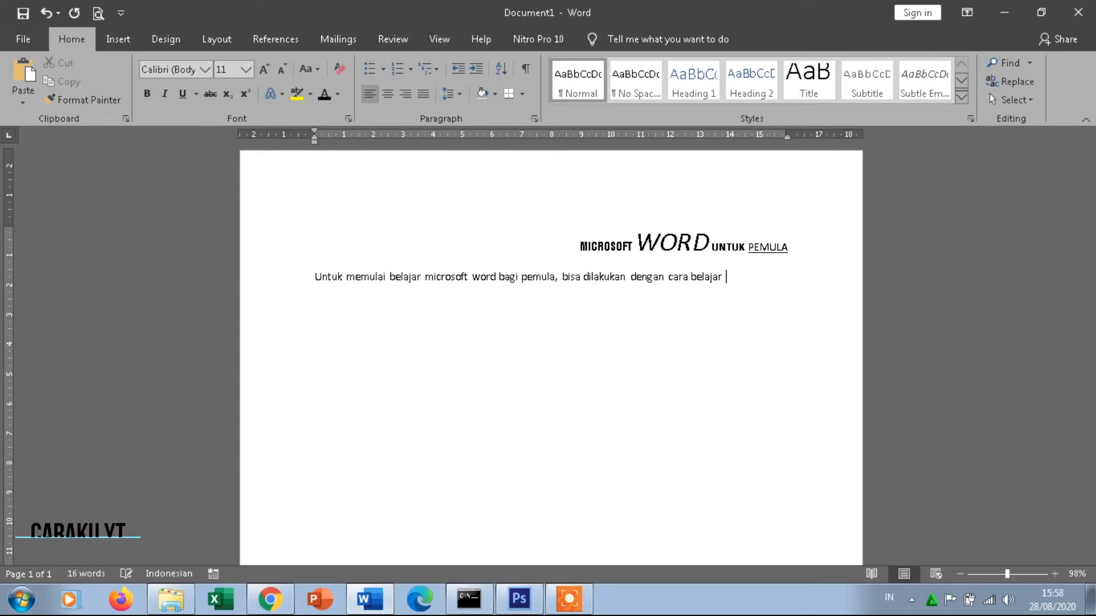
pyautogui.write('ik ')
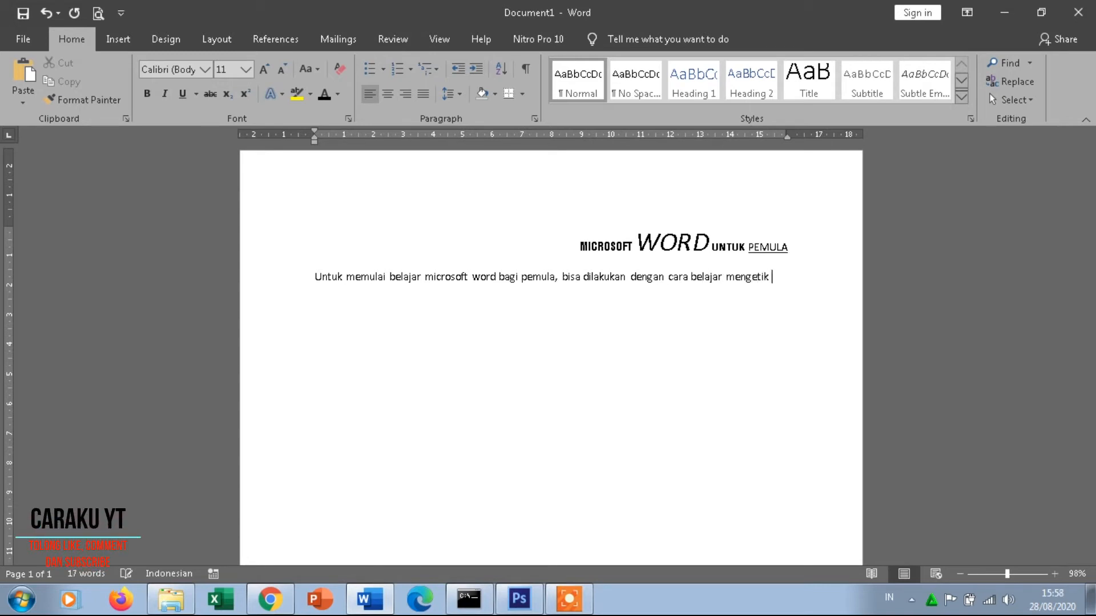
pyautogui.write('beberapa kalimat seper')
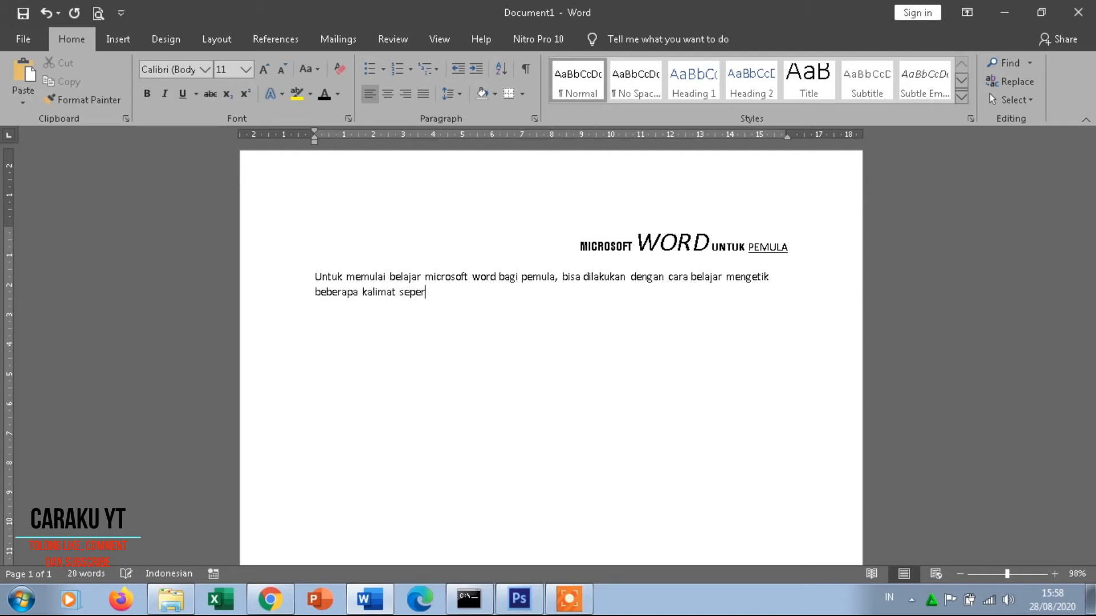
pyautogui.write('ti pembuatan paragraf dasar')
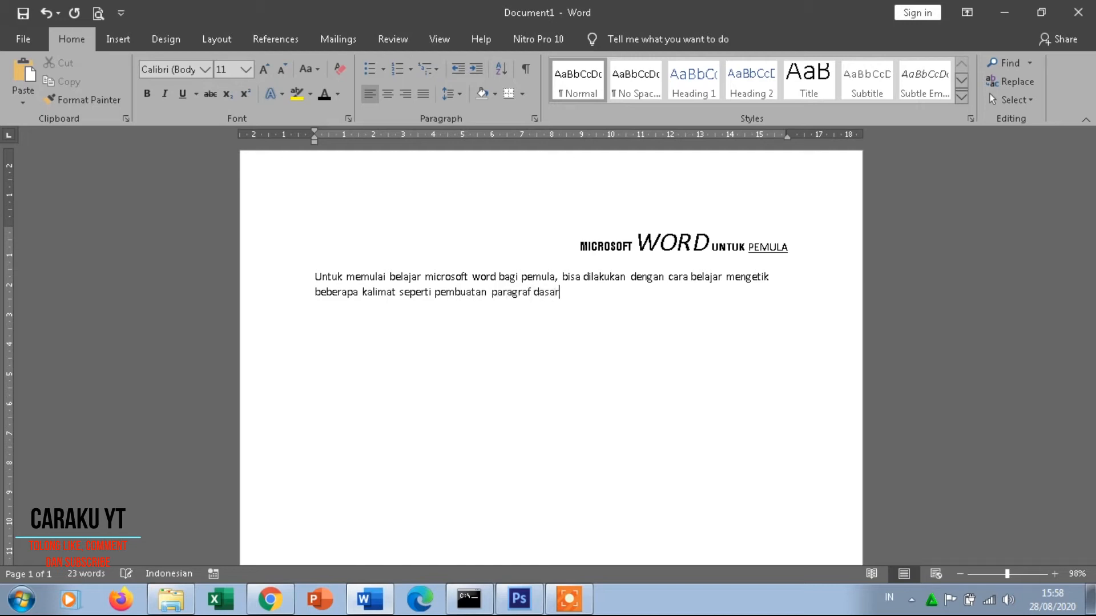
pyautogui.write('.')
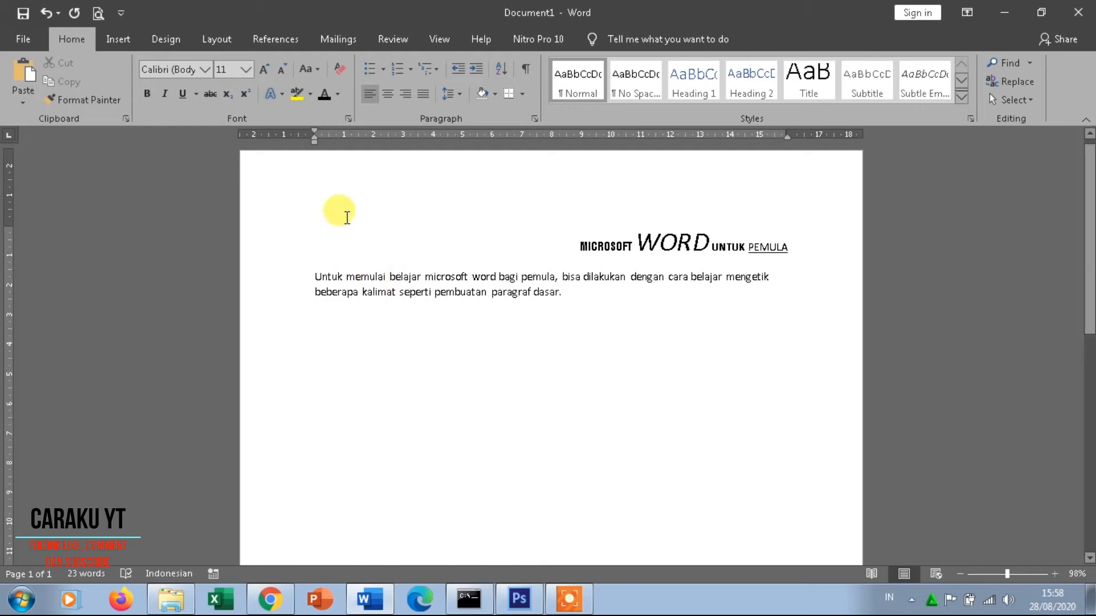
# Try center and right alignment on the body paragraph, and settle on justified alignment.
pyautogui.click(393, 95)
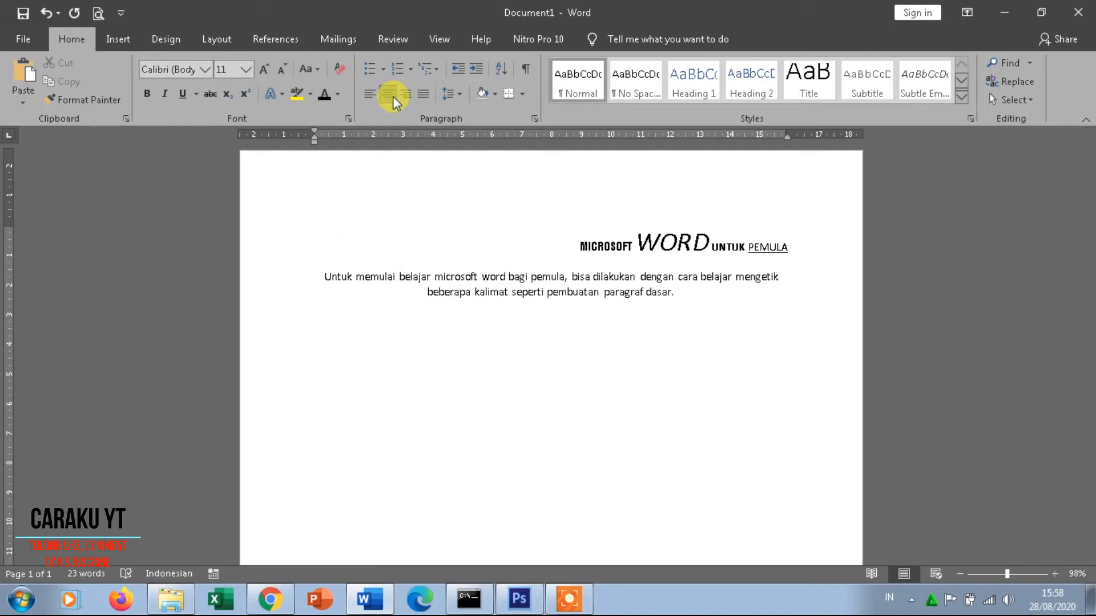
pyautogui.click(405, 95)
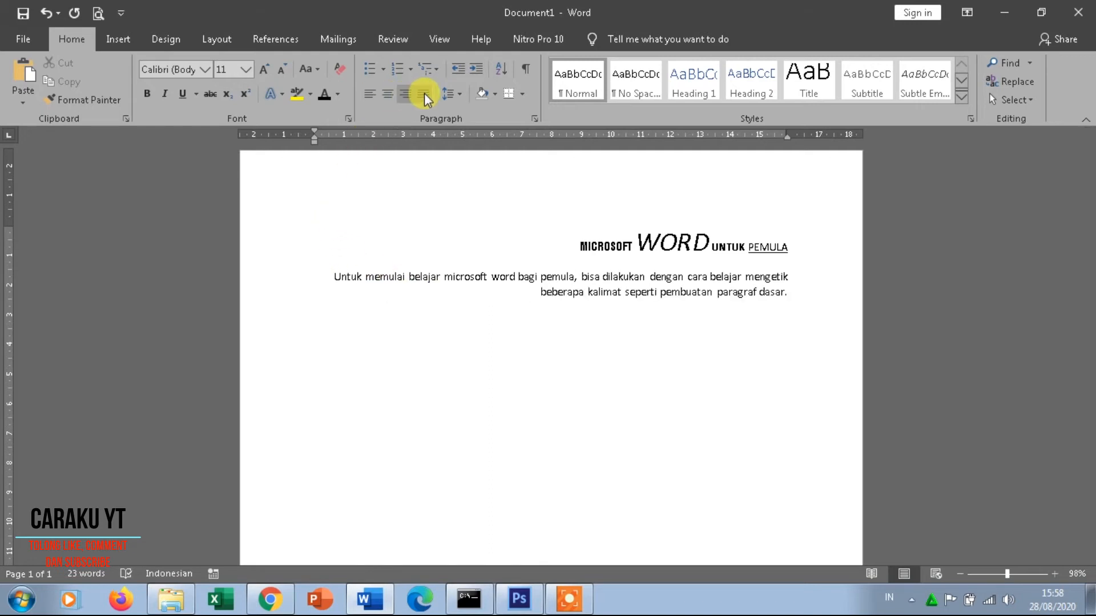
pyautogui.click(423, 93)
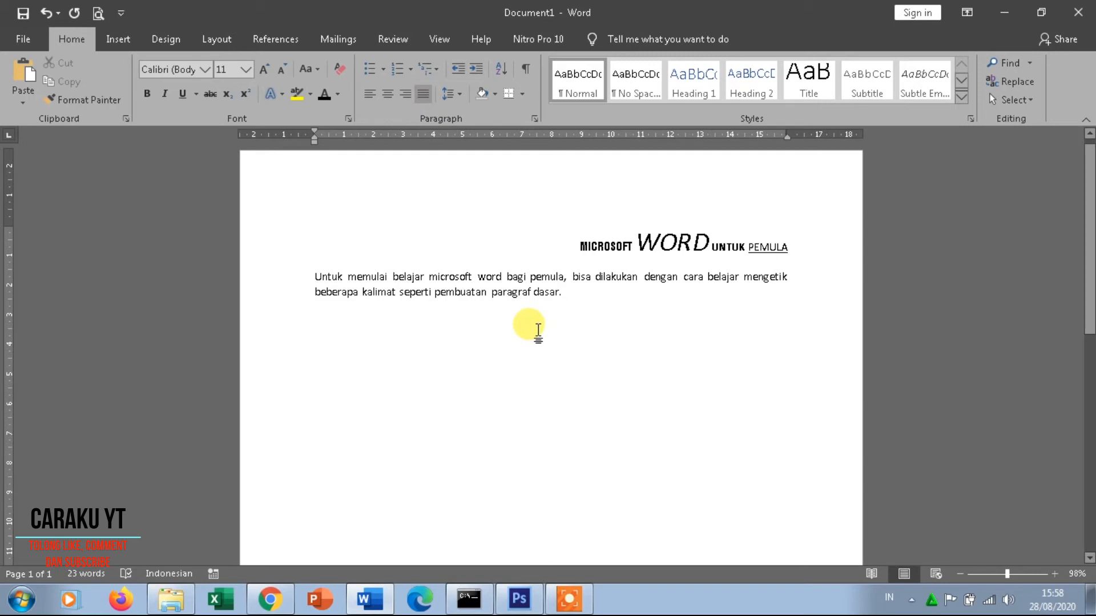
# Begin a second sentence in the paragraph with "Dalam hal pembuatan kalimat ini", correcting the misspelled "kalimat".
pyautogui.write('dasar. Dalam ')
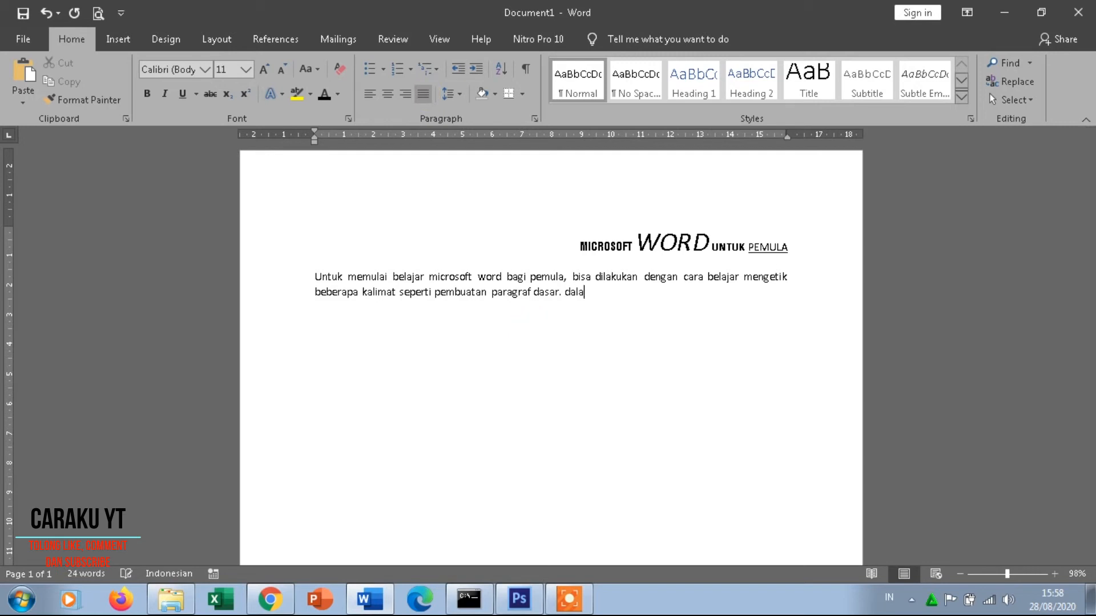
pyautogui.write('hal pembuatan kaalim')
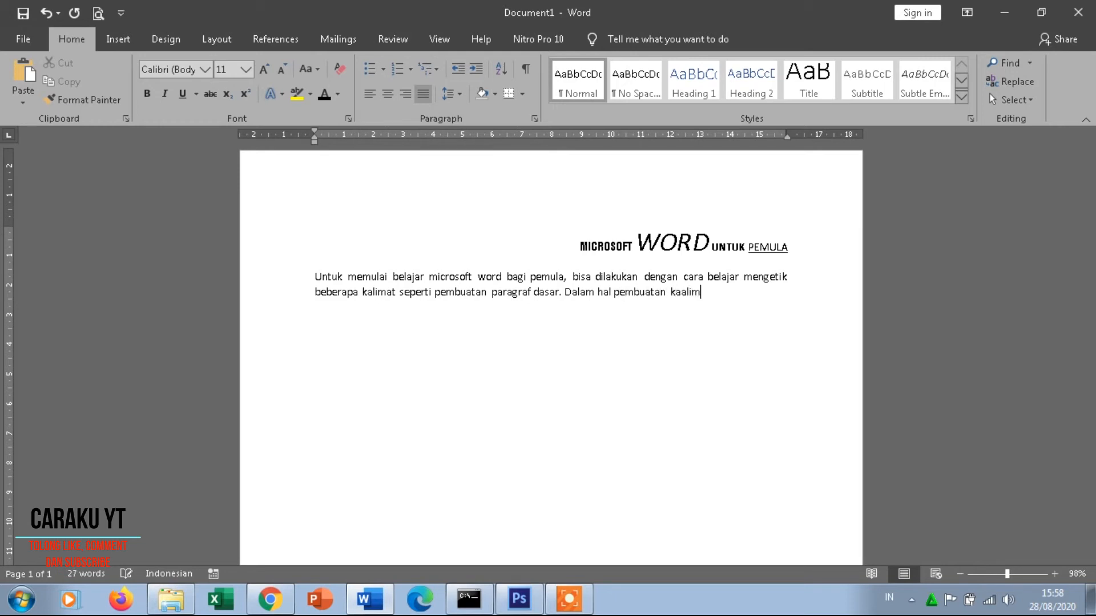
pyautogui.press('BackSpace')
pyautogui.press('BackSpace')
pyautogui.press('BackSpace')
pyautogui.press('BackSpace')
pyautogui.write('limat ini ')
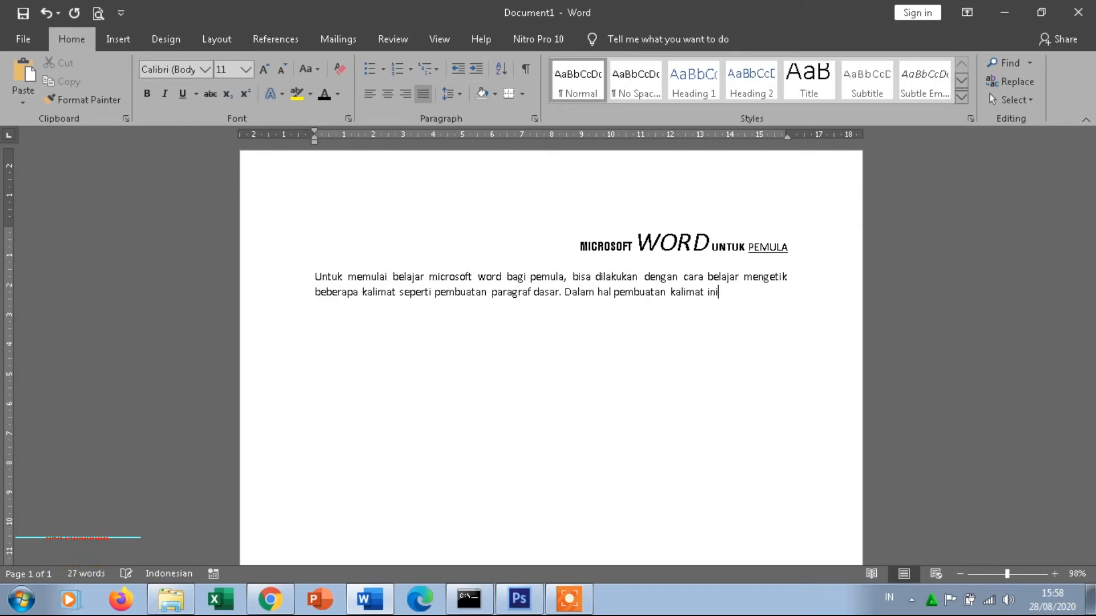
# Continue the second sentence with "bisa menggunakan RATA KIRI, KANAN, TENGAH, atau RATA KIRI KANAN".
pyautogui.write('bisa me')
pyautogui.write('nggunakan')
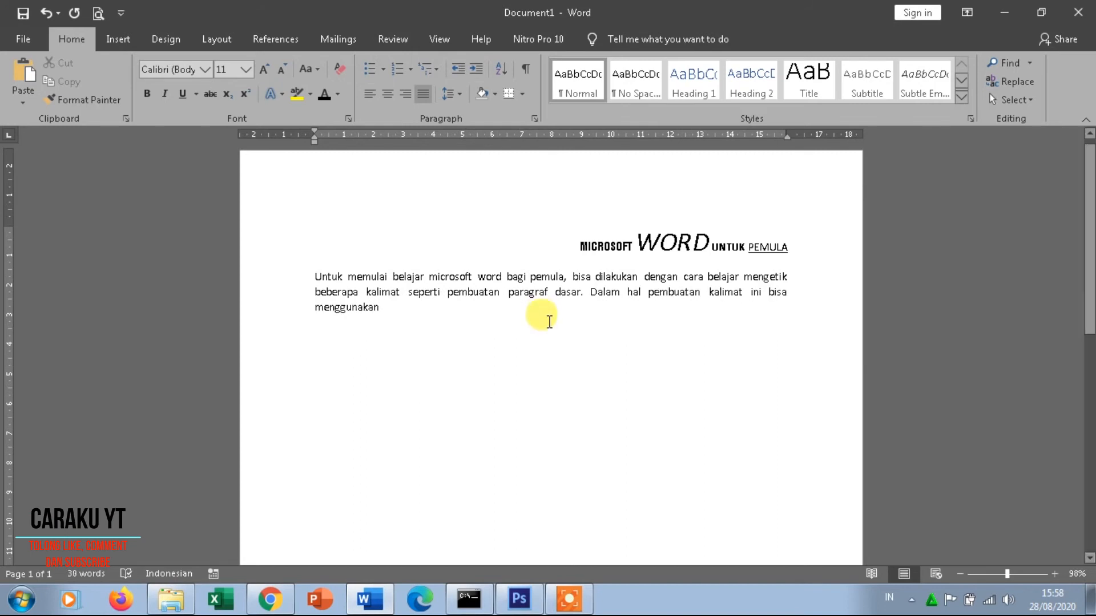
pyautogui.write(' RATA')
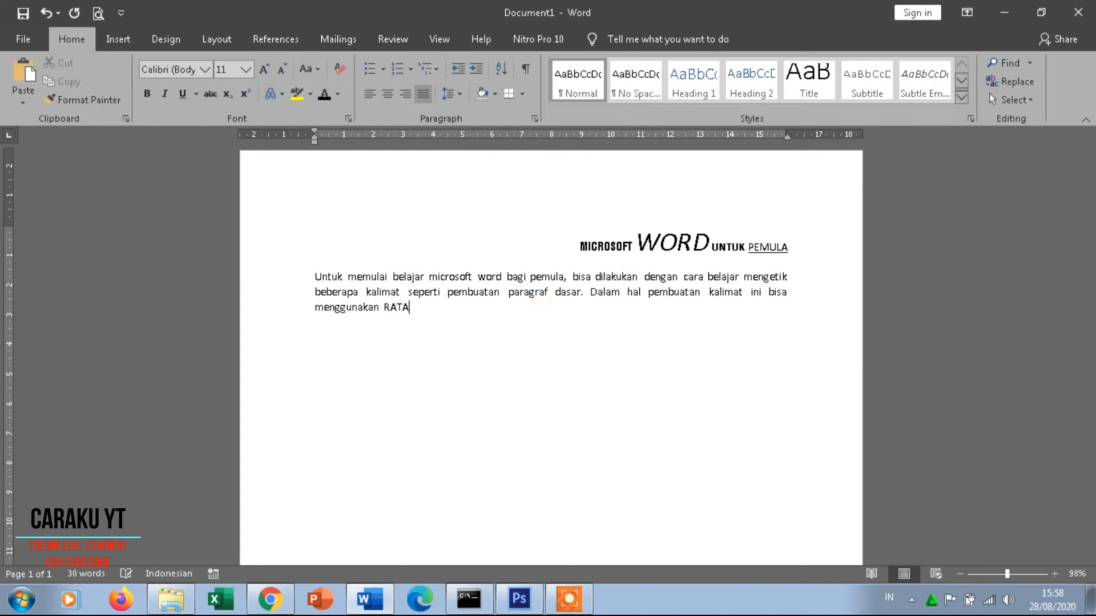
pyautogui.write(' KIRI')
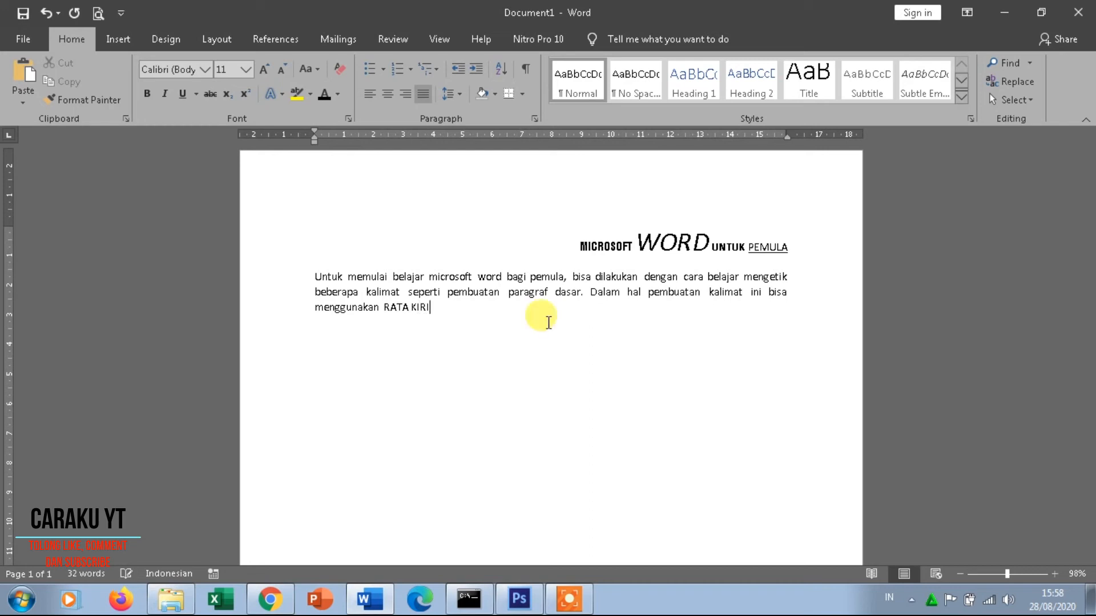
pyautogui.write(', KANAN, TENGA')
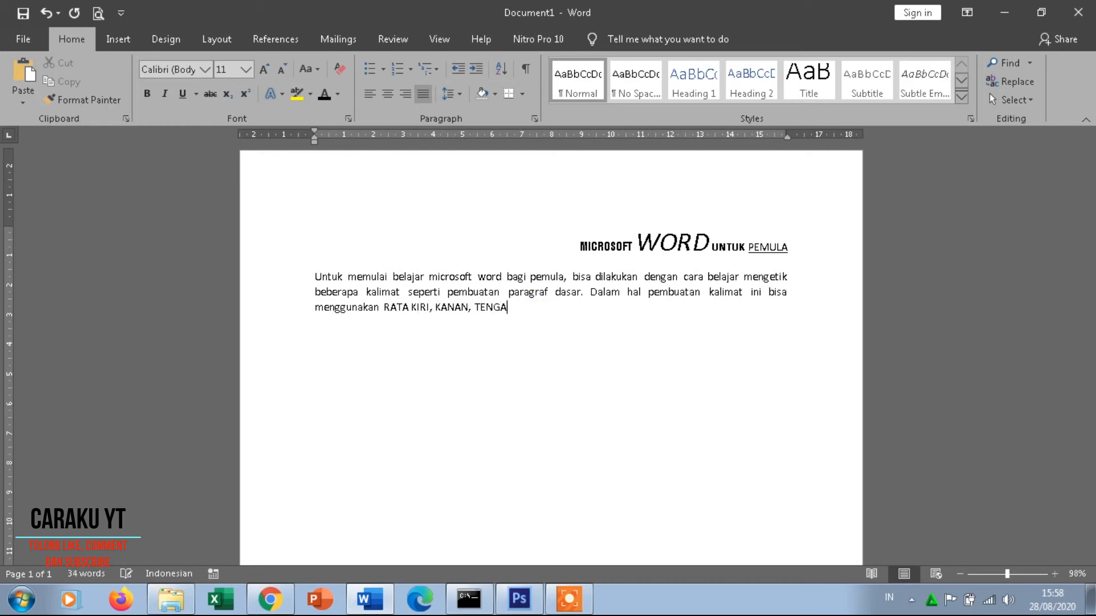
pyautogui.write('H,')
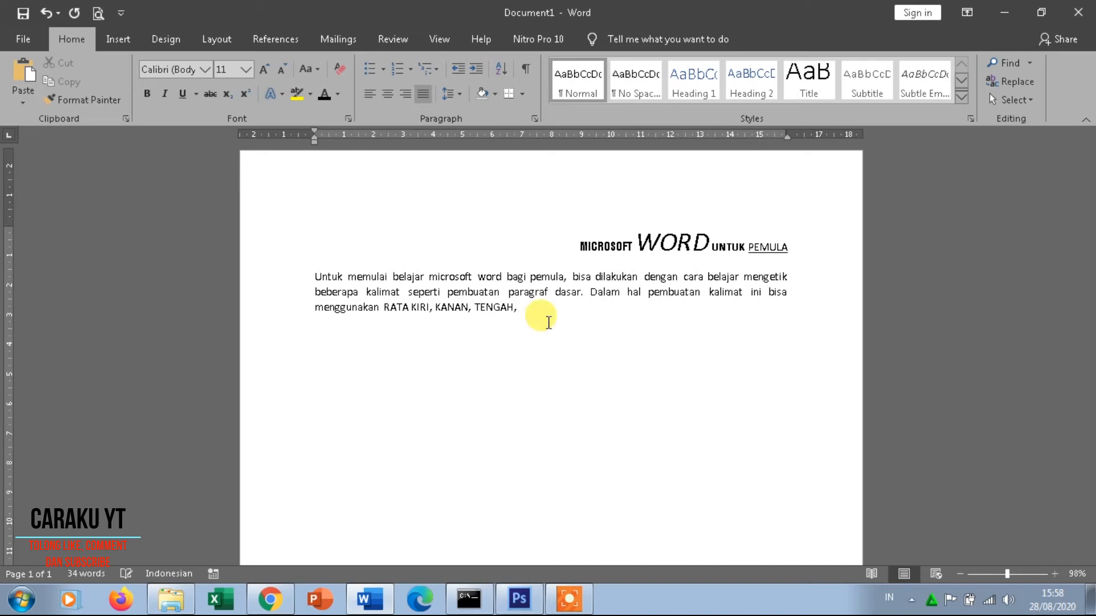
pyautogui.write(' atau RATA KIRI KAN')
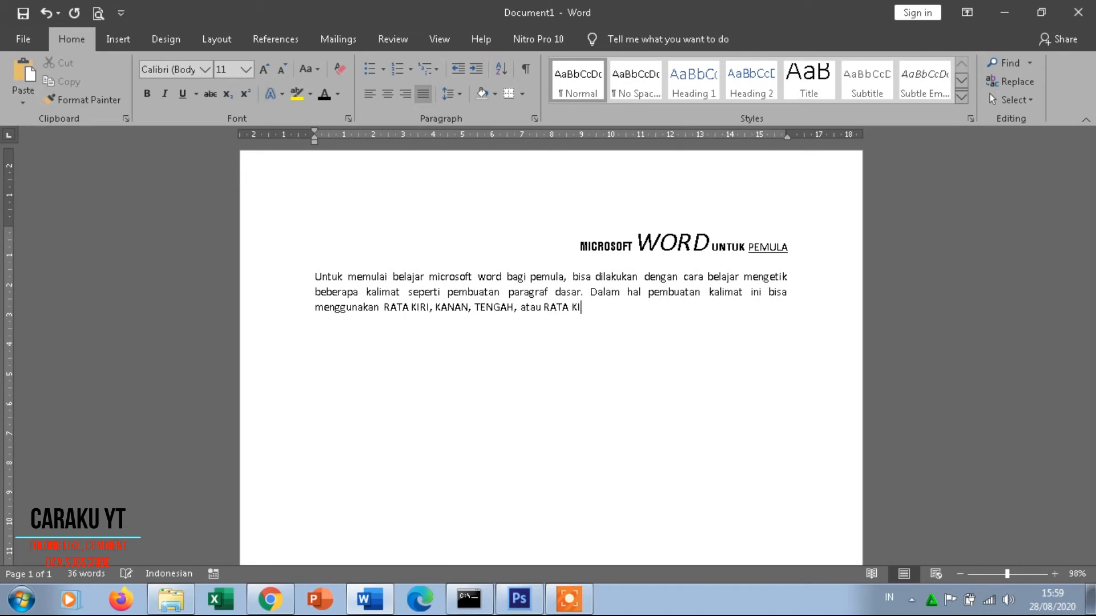
pyautogui.write('AN')
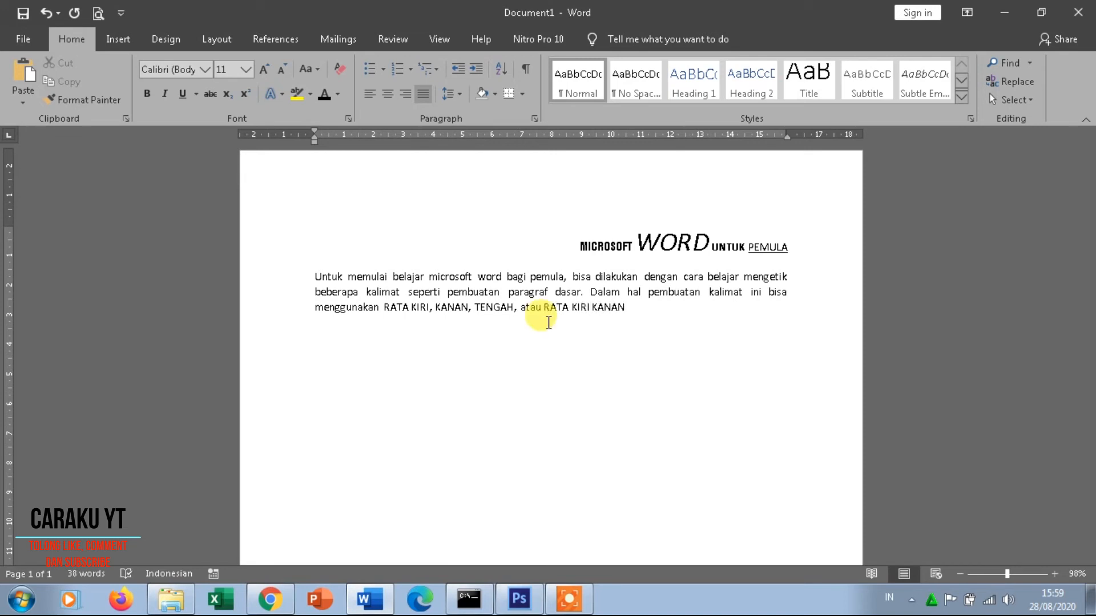
# Try right, center and left alignment on the body paragraph, and return it to justified alignment.
pyautogui.click(408, 99)
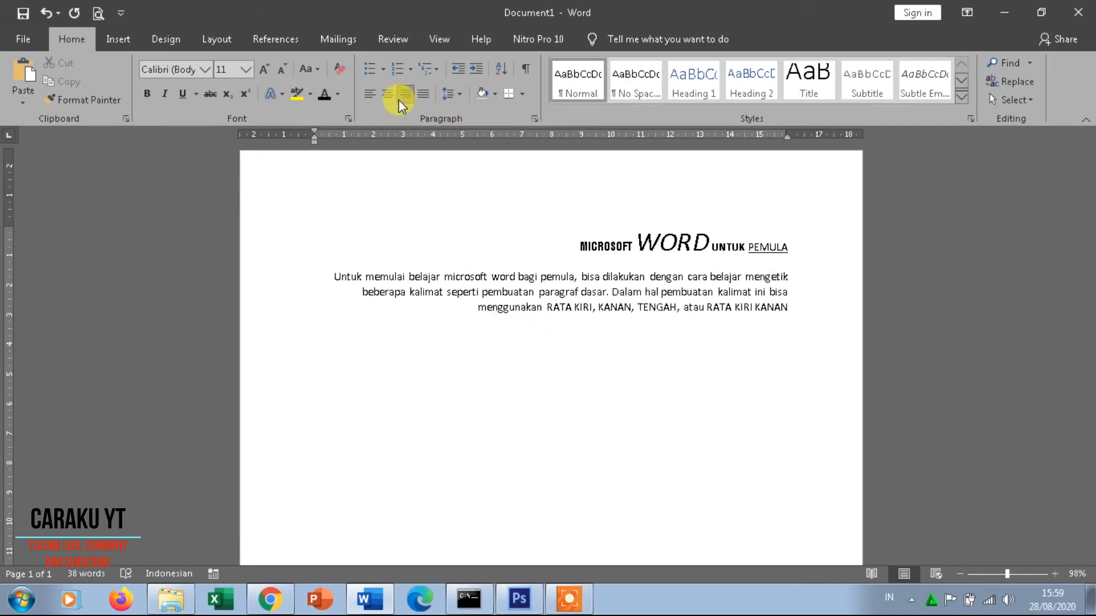
pyautogui.click(388, 97)
pyautogui.click(369, 97)
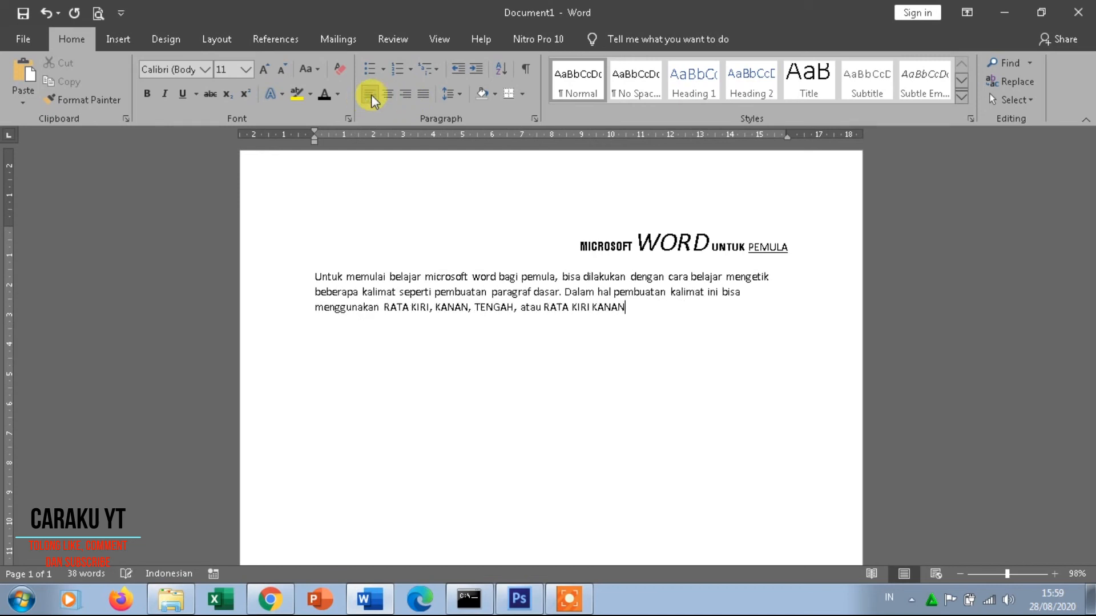
pyautogui.click(417, 96)
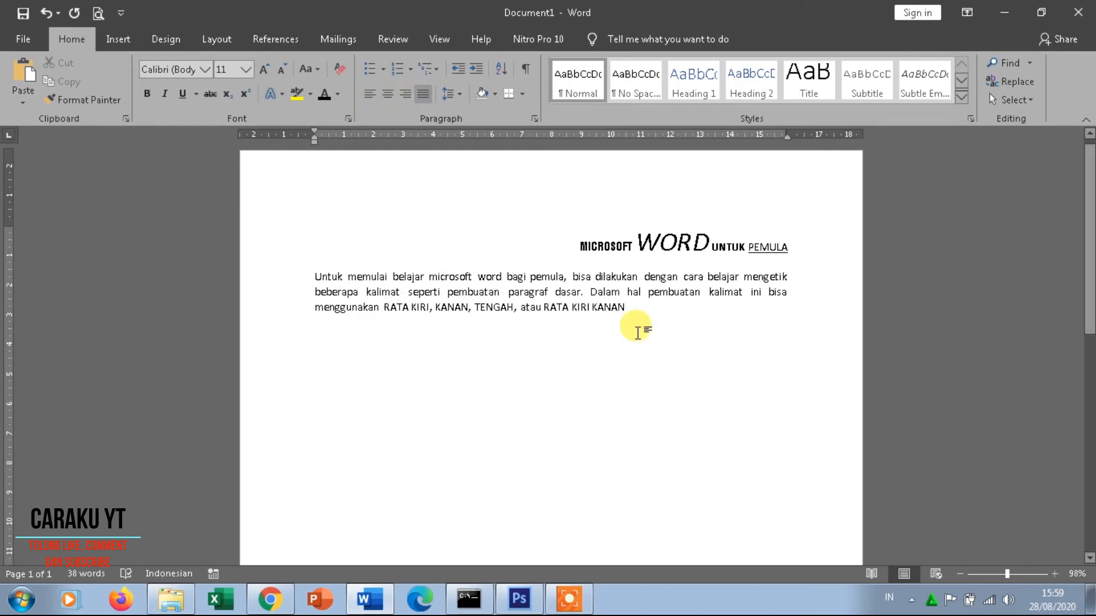
# Compare right, left and center alignment on the body paragraph once more, ending with justified alignment.
pyautogui.click(408, 93)
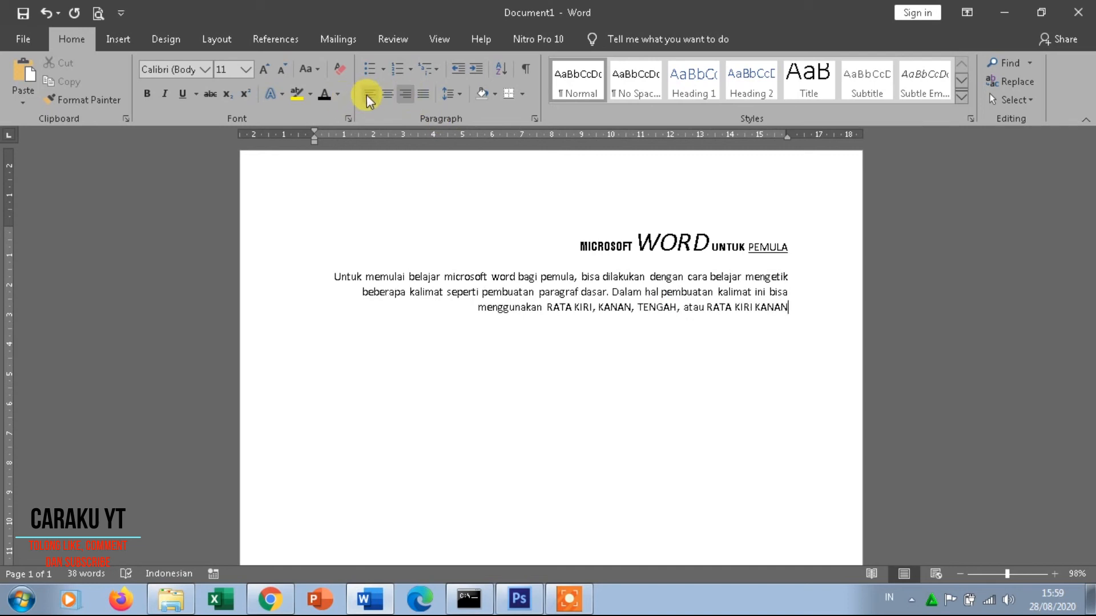
pyautogui.click(367, 95)
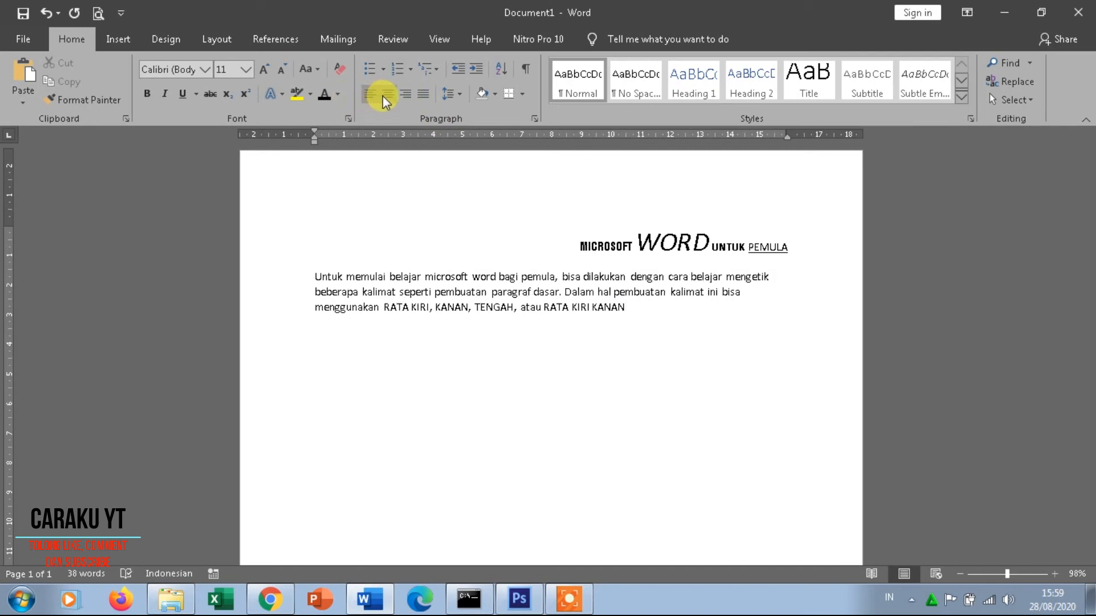
pyautogui.click(382, 94)
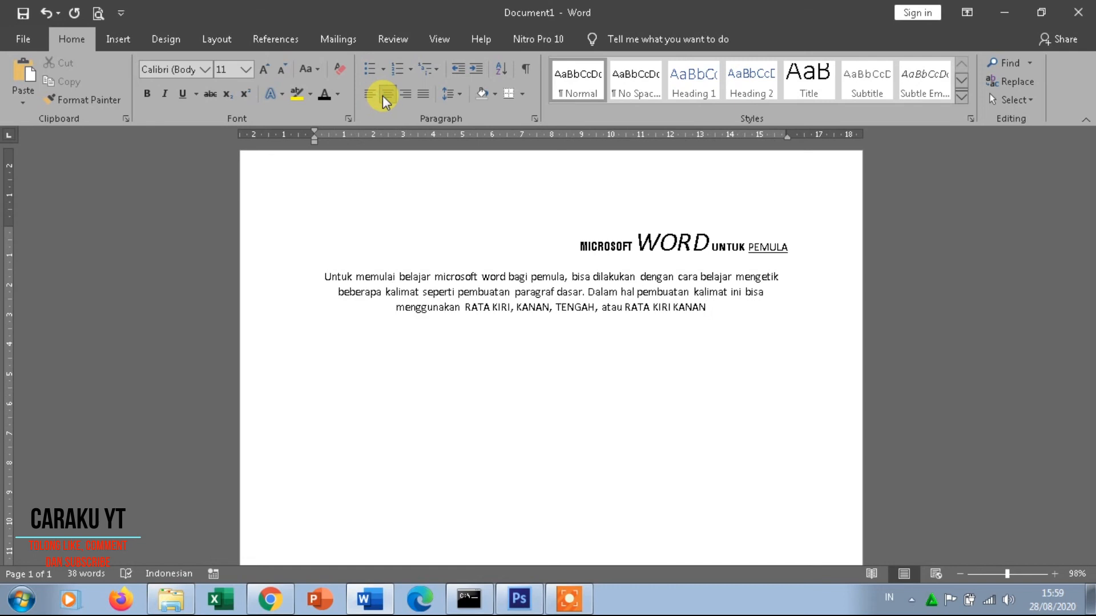
pyautogui.click(423, 94)
# Leave an empty line below the body paragraph and write the closing line "Demikian pembelajaran microsoft bagi pemula, salam youtuber,".
pyautogui.click(520, 379)
pyautogui.press('Return')
pyautogui.press('Return')
pyautogui.write('a')
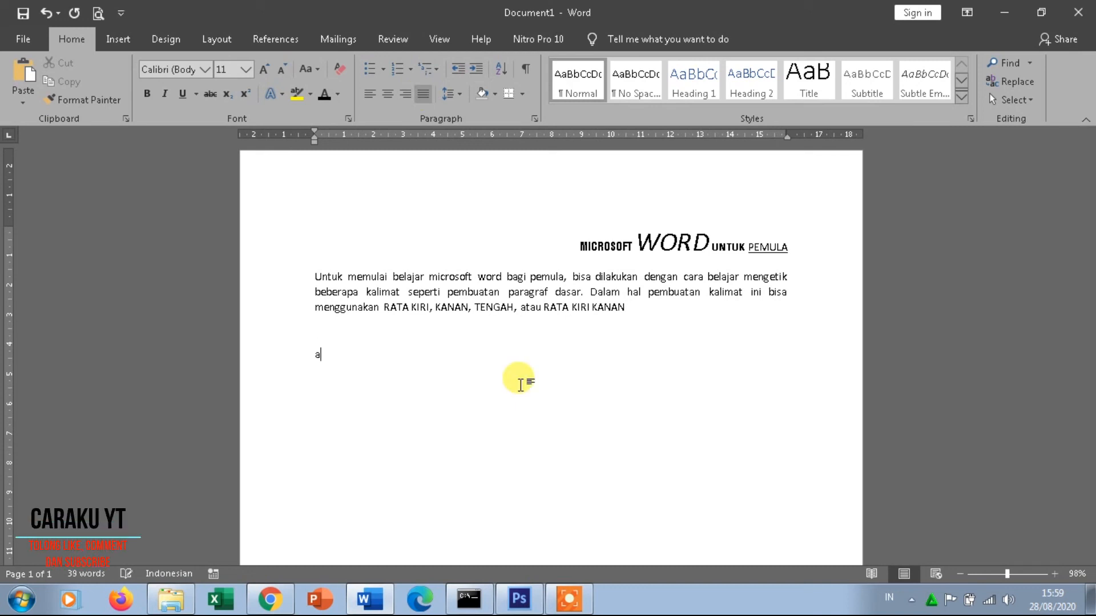
pyautogui.press('BackSpace')
pyautogui.write('d')
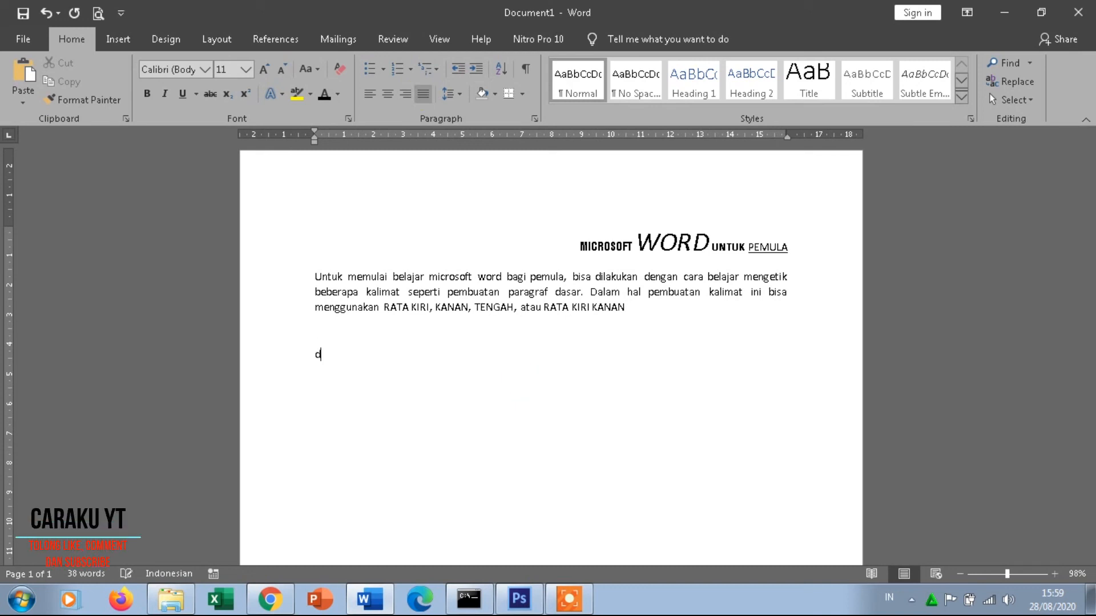
pyautogui.write('emikian pembelaja')
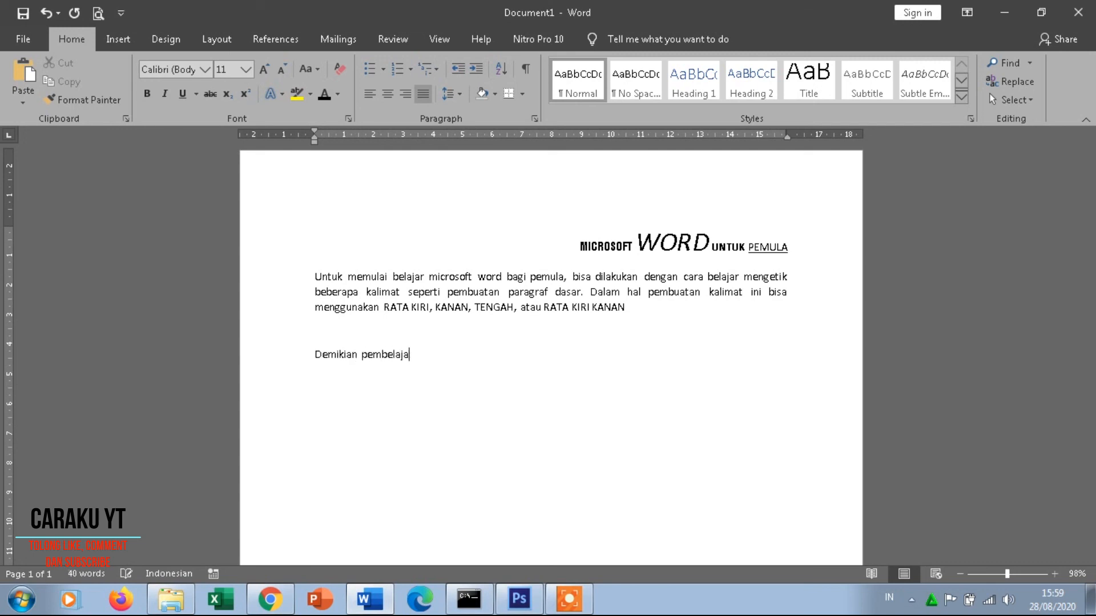
pyautogui.write('tran')
pyautogui.write(' microsoft bagi pemula')
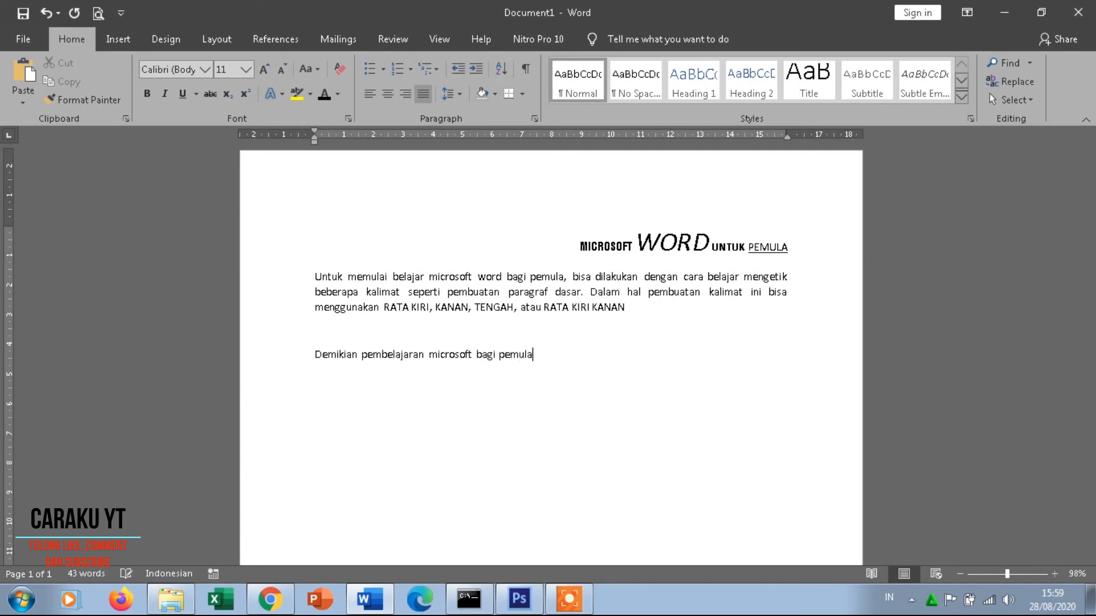
pyautogui.write(', salam youtuber')
# Add the line "Tolong like, komen, dan subscribe!!!!!!" below the closing line.
pyautogui.write('Tolon')
pyautogui.write('g like')
pyautogui.write(', komen')
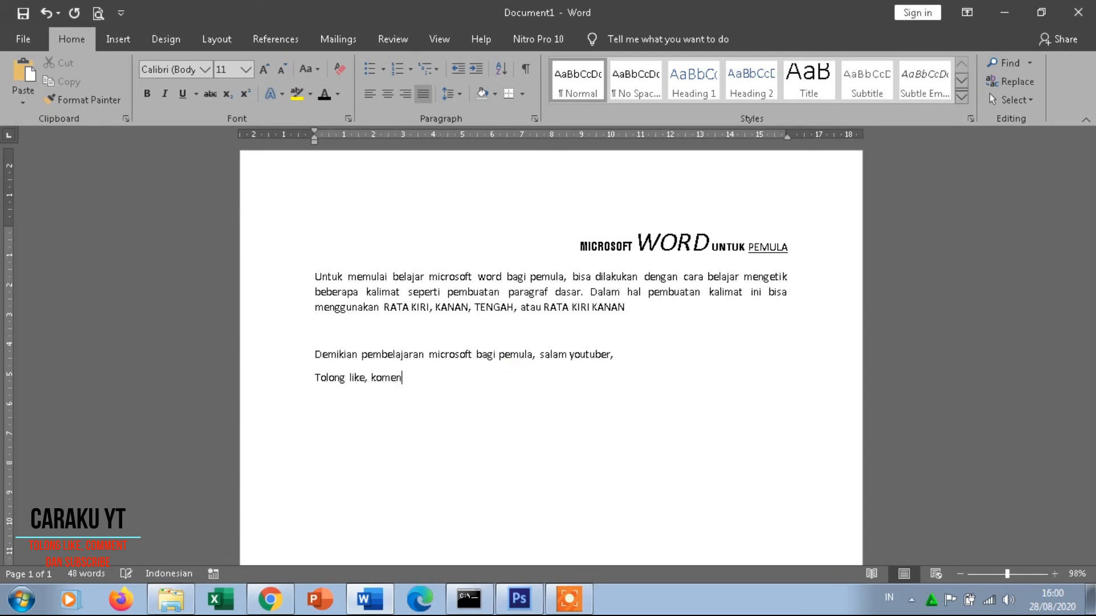
pyautogui.write(', dan subscribe!!!!!!')
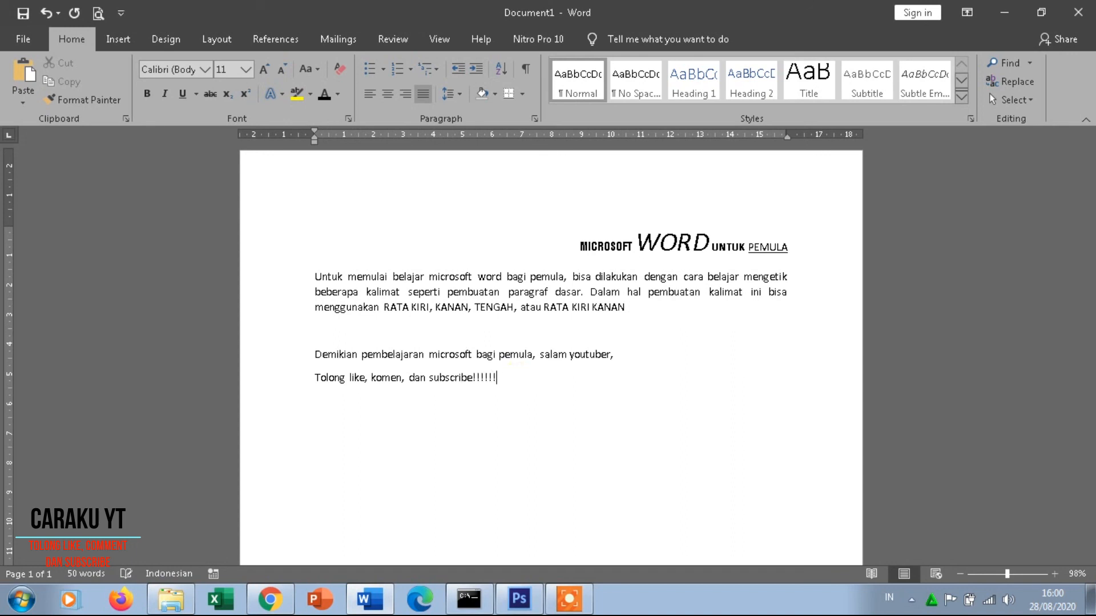